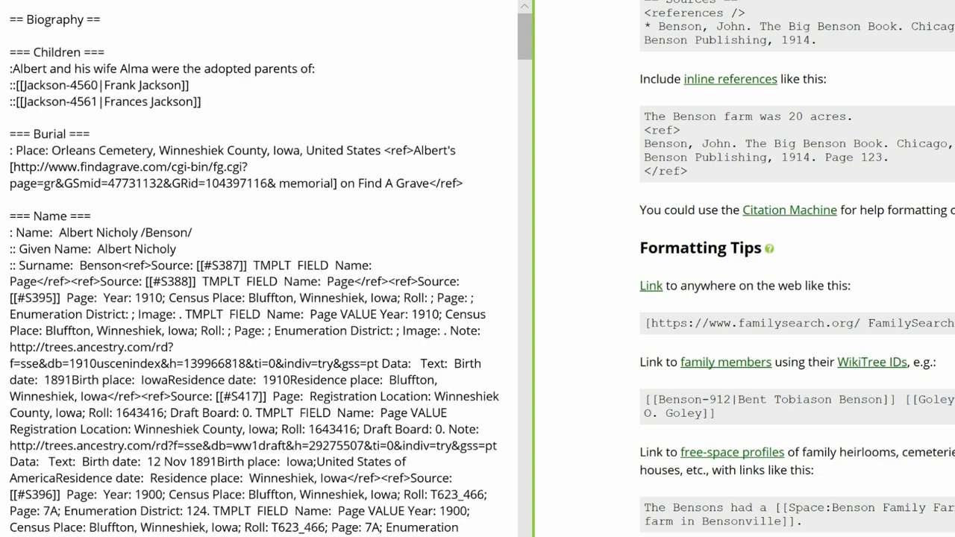
# - Select all of the biography wiki source text in the WikiTree edit box
pyautogui.hotkey('ctrl', 'a')
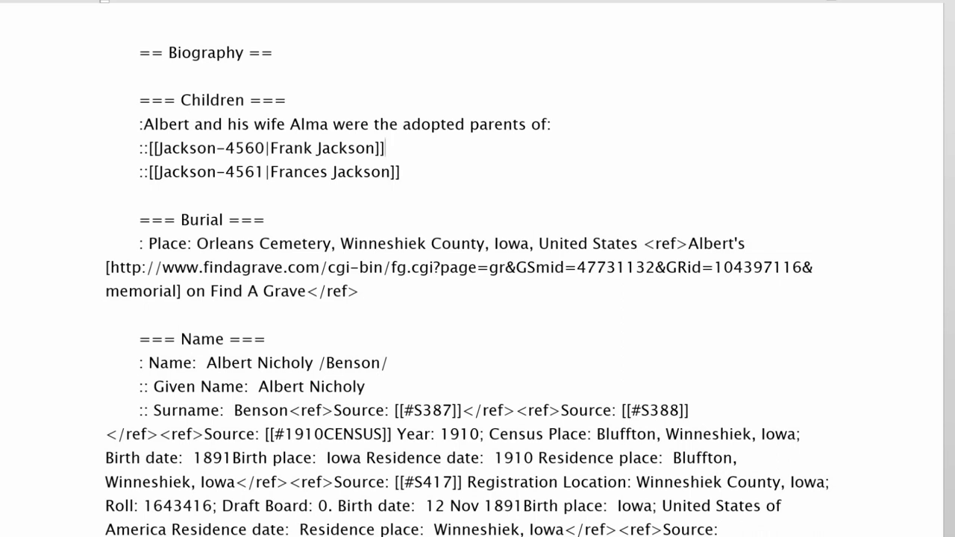
# - Scroll down through the biography to the Sources list containing the S387 and S388 GEDCOM entries
pyautogui.scroll(-1, 466, 282)
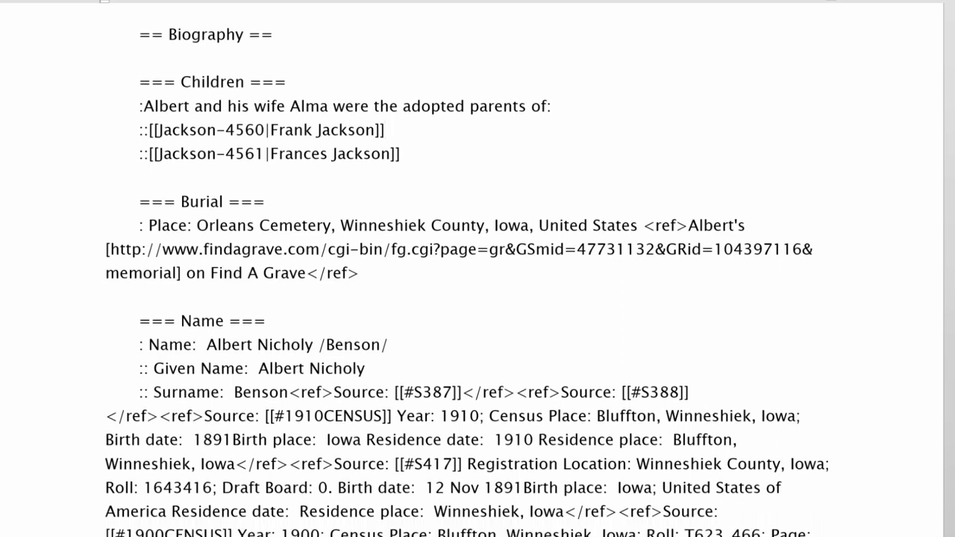
pyautogui.scroll(-3, 467, 282)
pyautogui.scroll(-4, 467, 282)
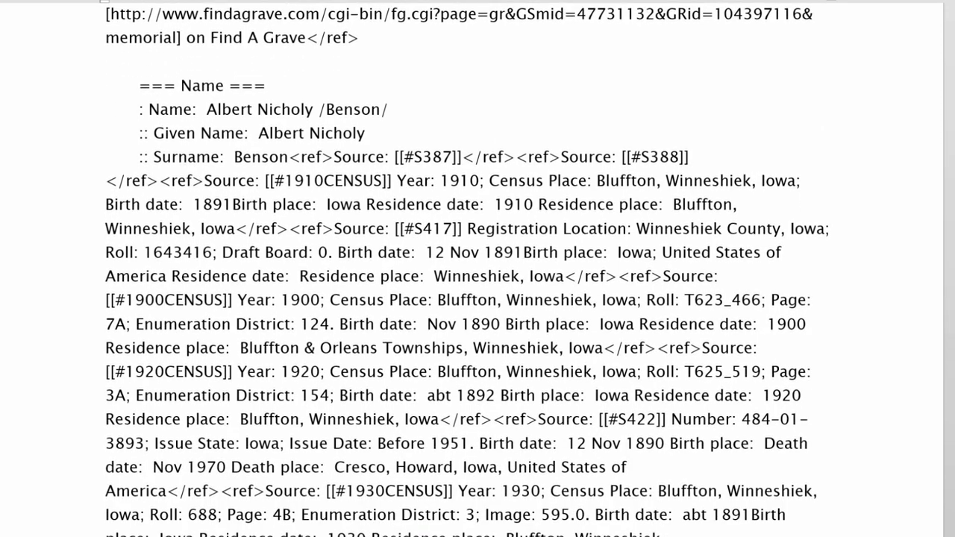
pyautogui.scroll(-5, 467, 282)
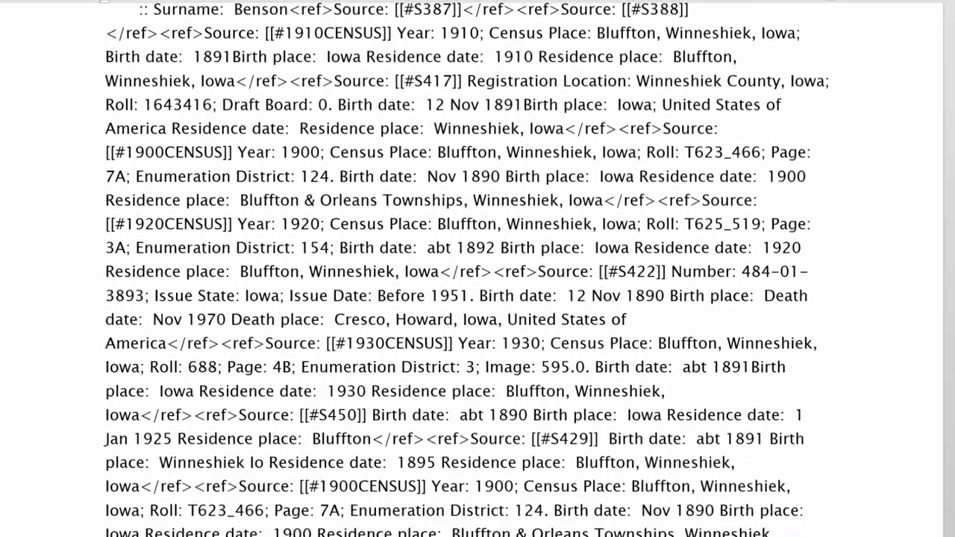
pyautogui.scroll(-10, 466, 282)
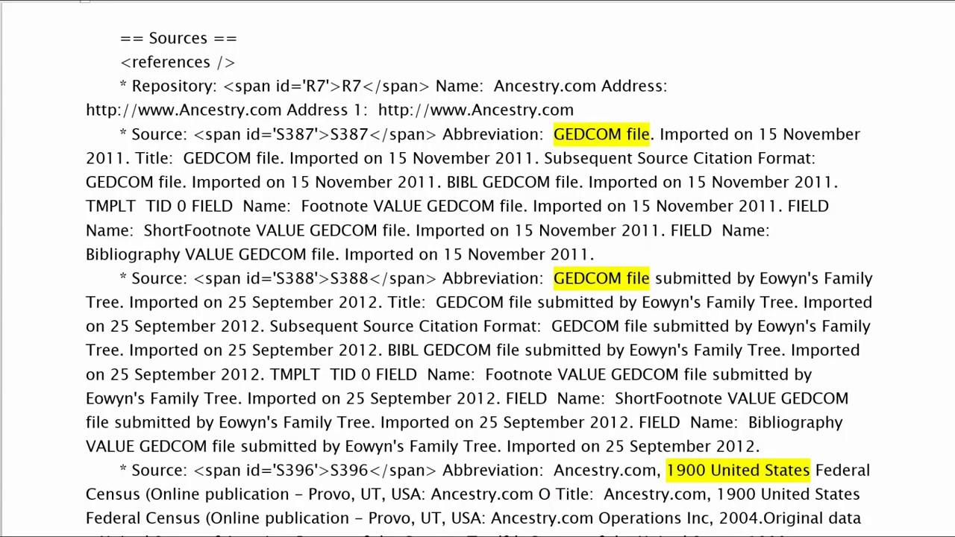
pyautogui.scroll(-10, 477, 269)
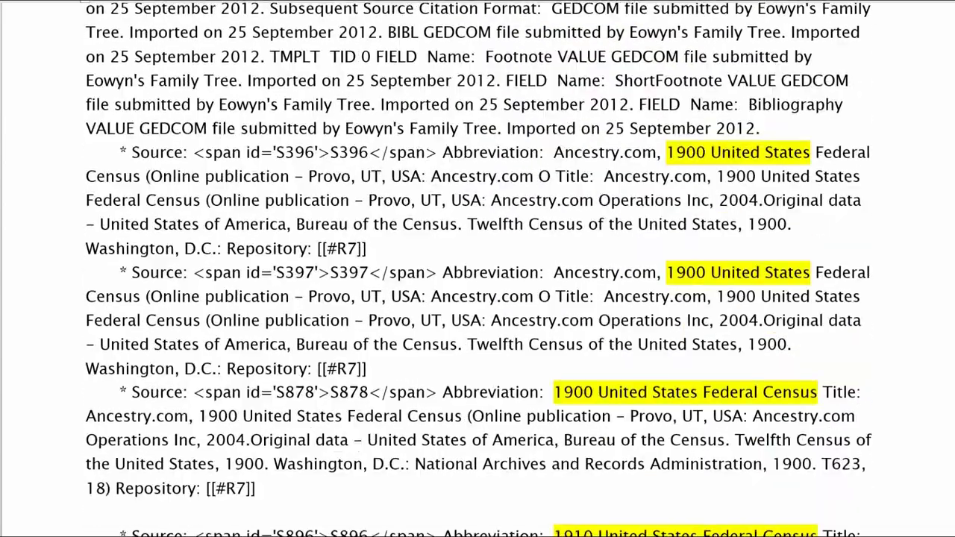
pyautogui.scroll(-1, 478, 268)
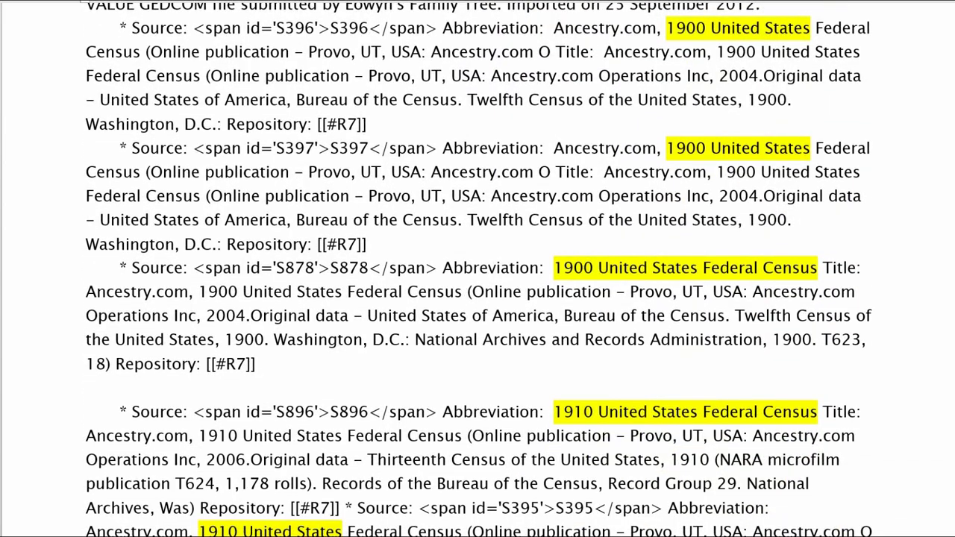
pyautogui.scroll(-10, 478, 269)
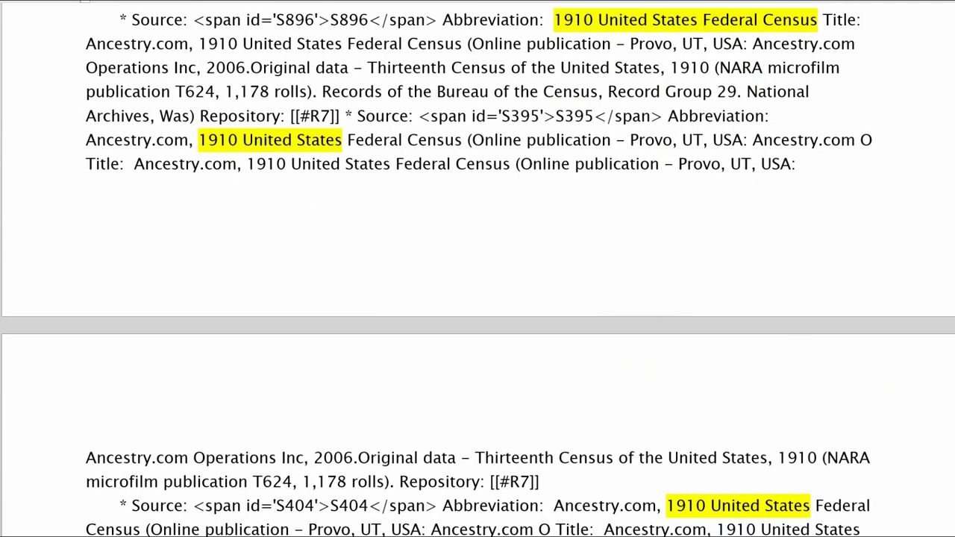
pyautogui.scroll(-15, 477, 269)
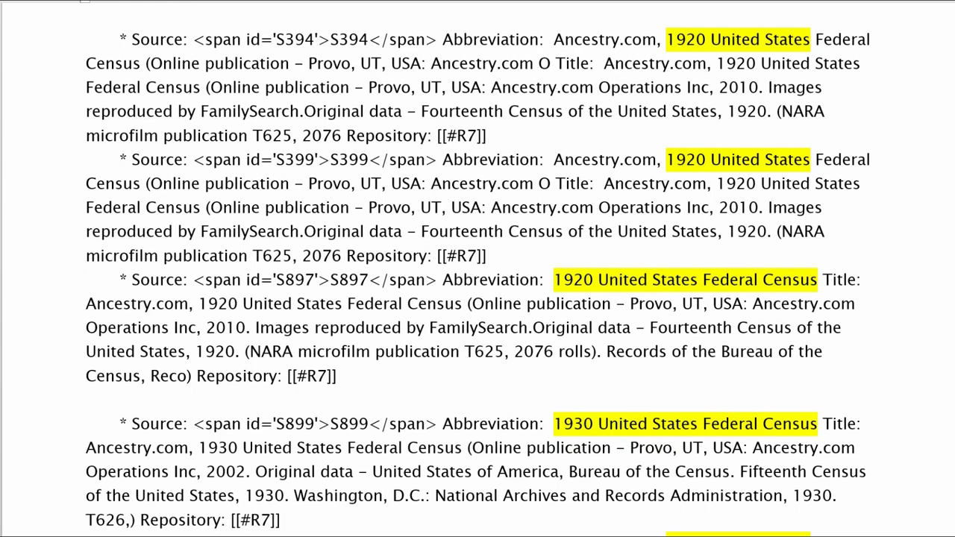
pyautogui.scroll(-10, 477, 269)
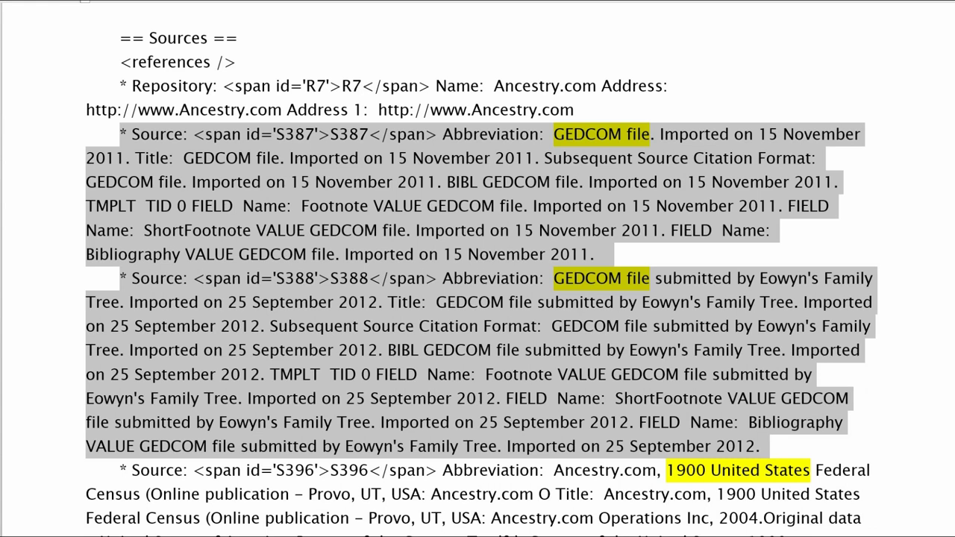
# - Delete the S387 and S388 GEDCOM entries and review the remaining 1900 census sources
pyautogui.press('Delete')
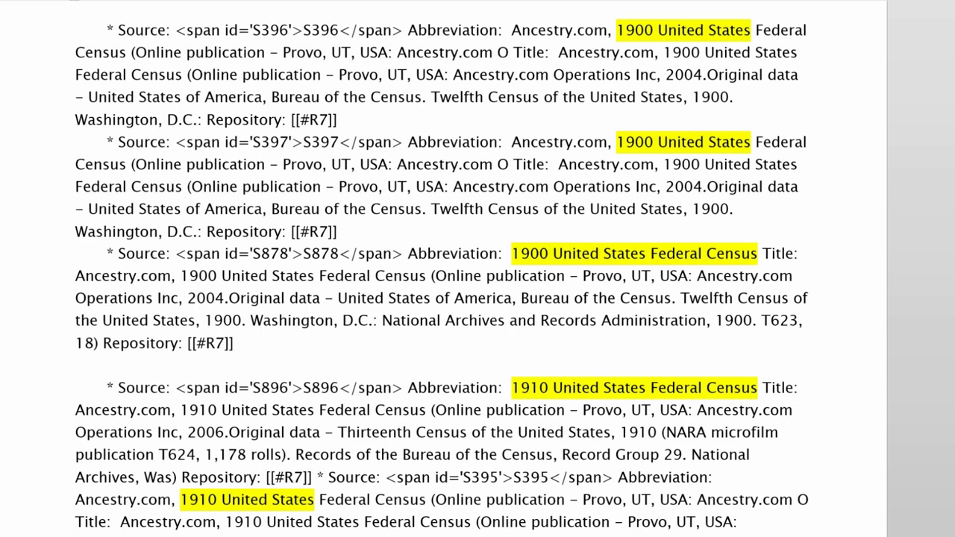
pyautogui.scroll(-8, 478, 269)
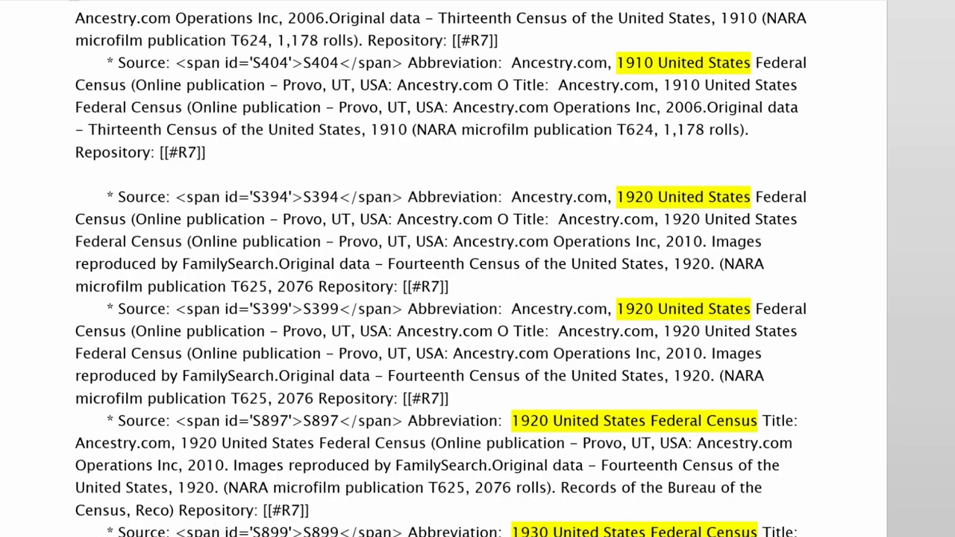
pyautogui.scroll(-5, 478, 269)
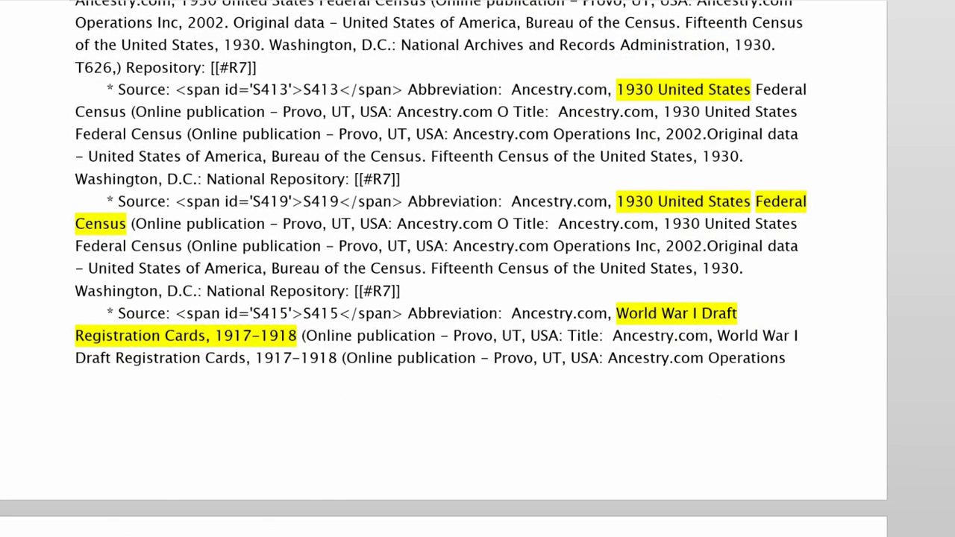
pyautogui.scroll(5, 478, 269)
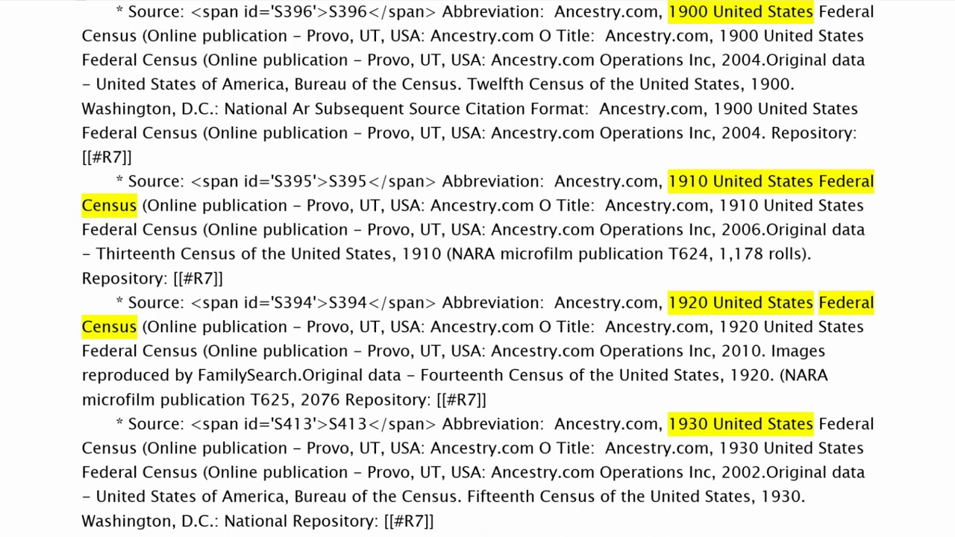
pyautogui.scroll(-6, 478, 269)
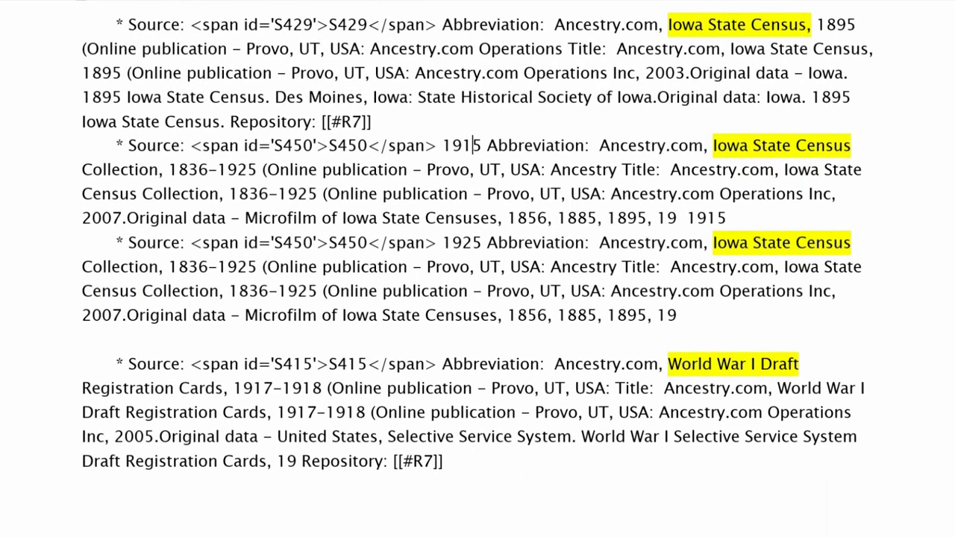
pyautogui.scroll(-5, 478, 269)
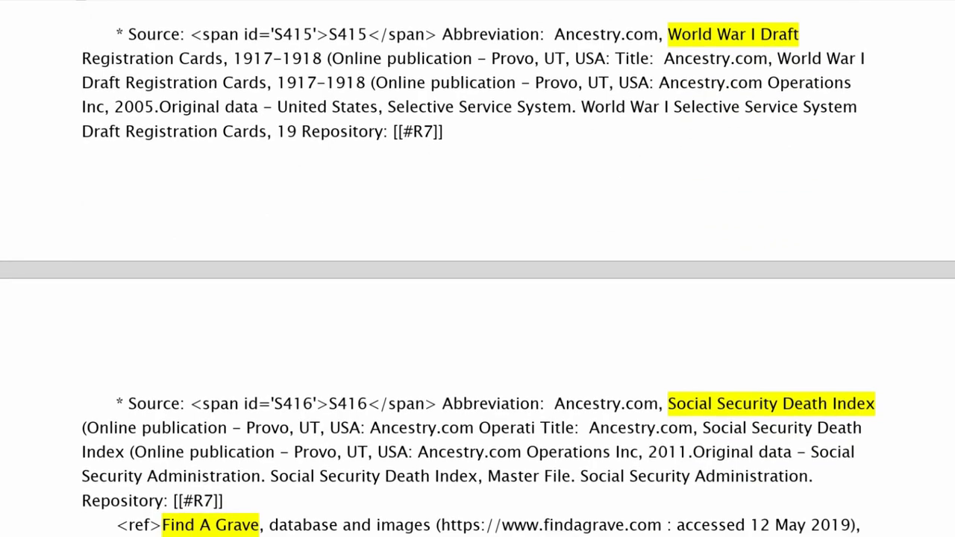
pyautogui.scroll(-5, 477, 269)
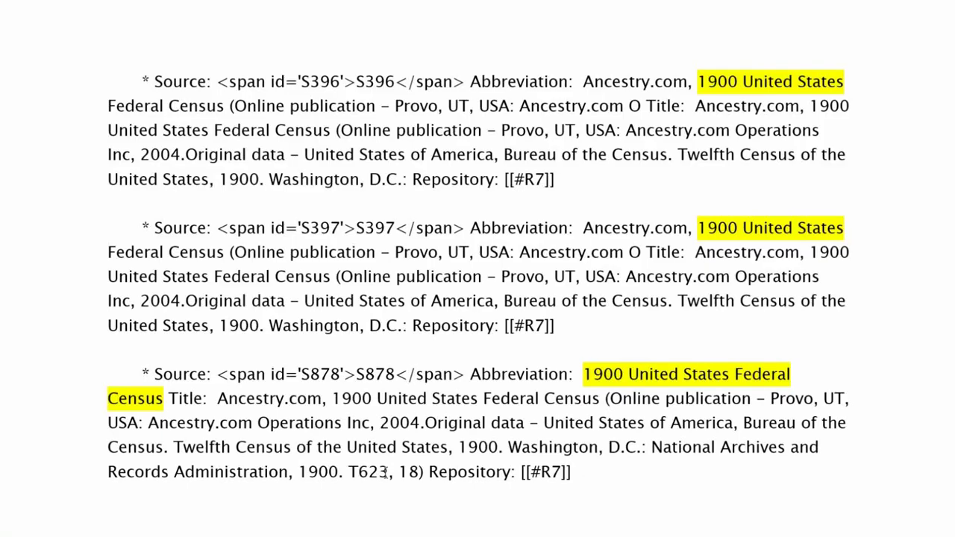
# - Select the duplicate S397 and S878 1900 census entries
pyautogui.moveTo(142, 228); pyautogui.dragTo(586, 501)
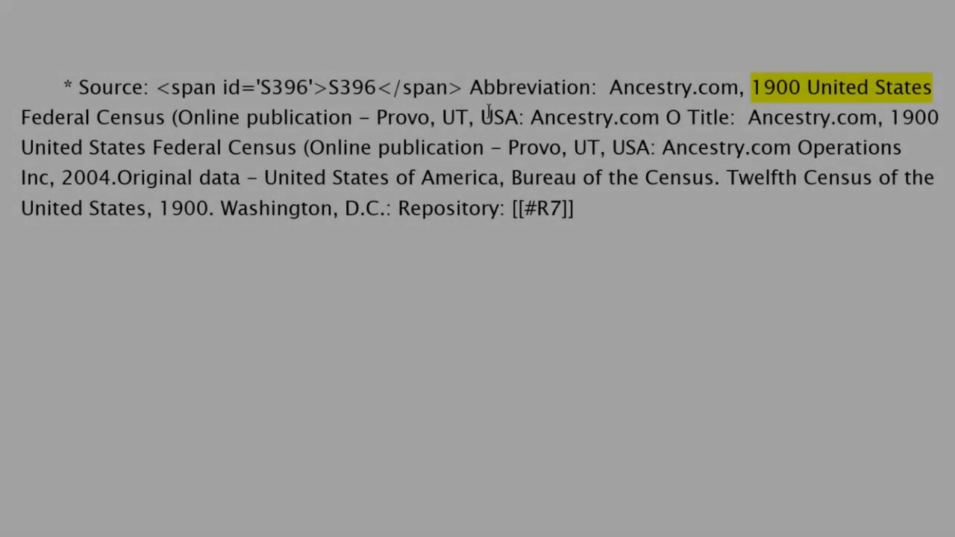
# - Trim S396 to its Ancestry.com publication line and replace its source prefix with <ref>
pyautogui.moveTo(467, 87); pyautogui.dragTo(603, 88)
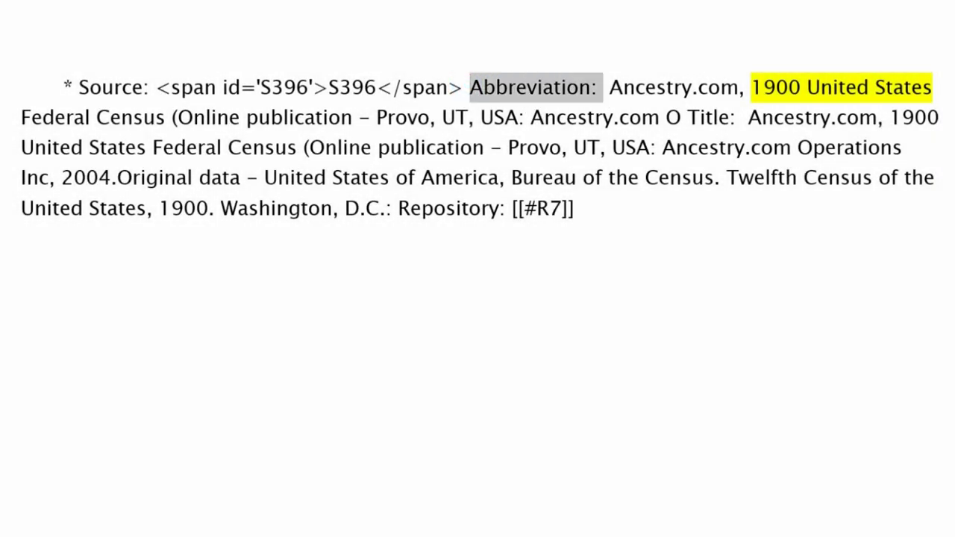
pyautogui.press('BackSpace')
pyautogui.moveTo(590, 117); pyautogui.dragTo(609, 224)
pyautogui.press('BackSpace')
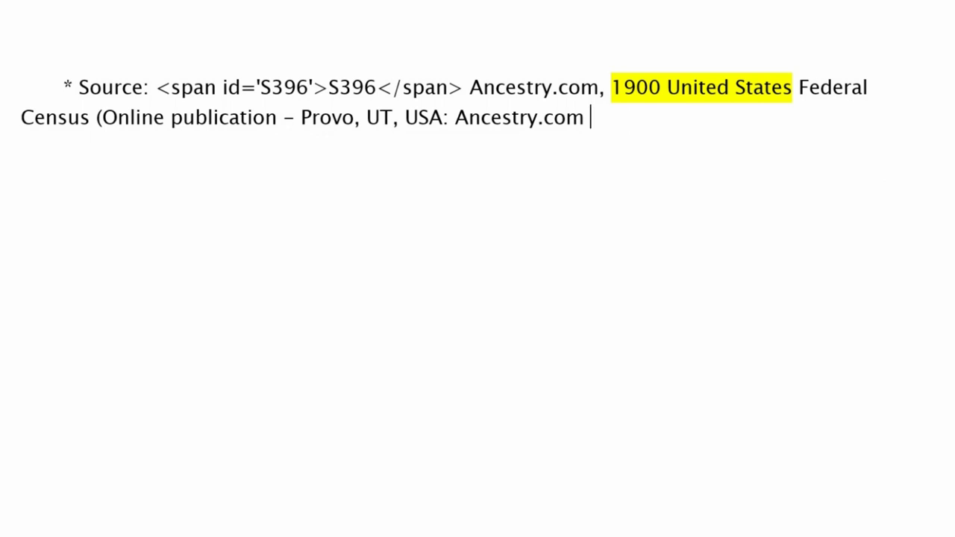
pyautogui.moveTo(64, 88); pyautogui.dragTo(466, 89)
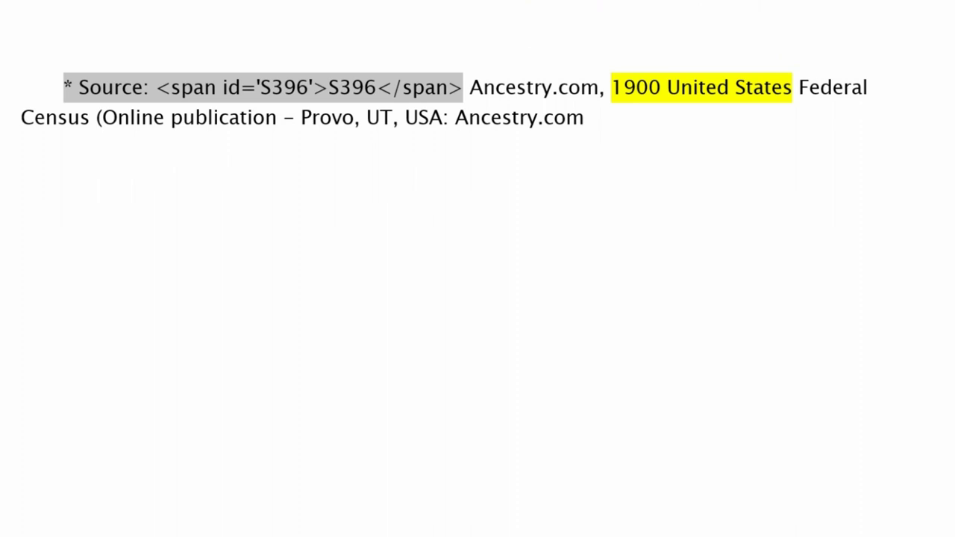
pyautogui.write('<ref>')
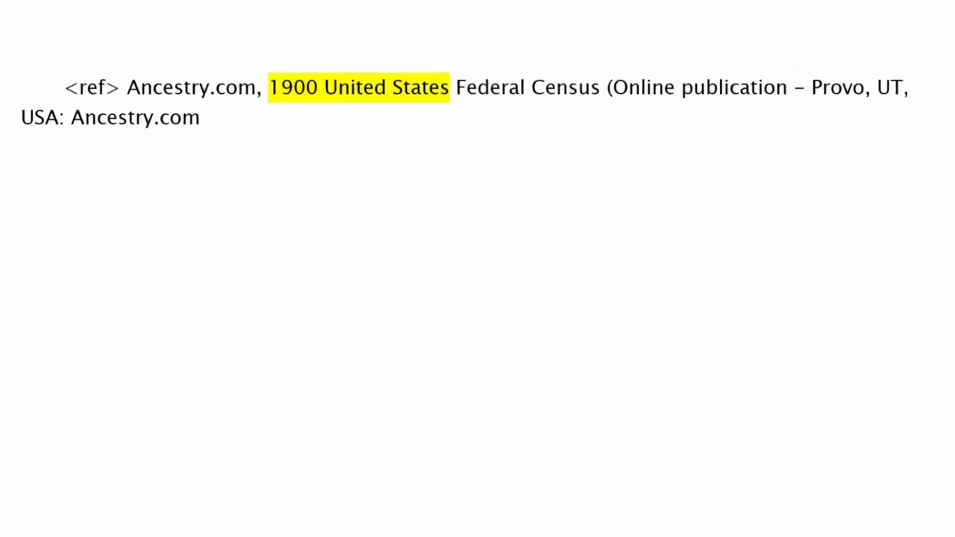
# - Close the citation with </ref> and paste the FamilySearch census citation between the tags
pyautogui.click(136, 117)
pyautogui.press('Right')
pyautogui.press('Right')
pyautogui.press('Right')
pyautogui.press('Right')
pyautogui.press('Right')
pyautogui.press('Right')
pyautogui.write('</ref>')
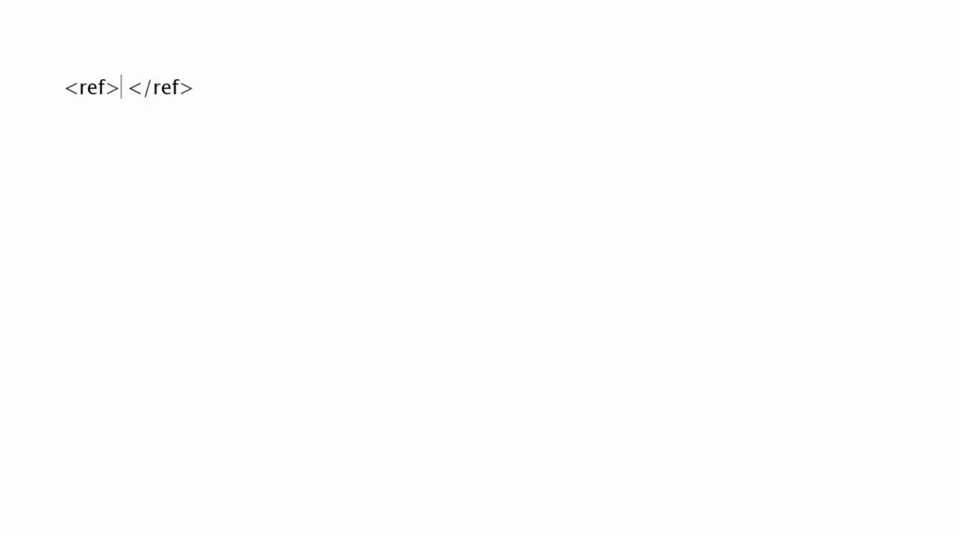
pyautogui.write('"United States Census, 1900," database with images, FamilySearch (https://familysearch.org/ark:/61903/1:1:M9L1-HXW : accessed 11 May 2019), Albert Benson in household of Ben T Benson, Bluffton & Orleans Townships, Winneshiek, Iowa, United States; citing enumeration district (ED) 124, sheet 7A, family 118, NARA microfilm publication T623 (Washington, D.C.: National Archives and Records Administration, 1972.); FHL microfilm 1,240,466.')
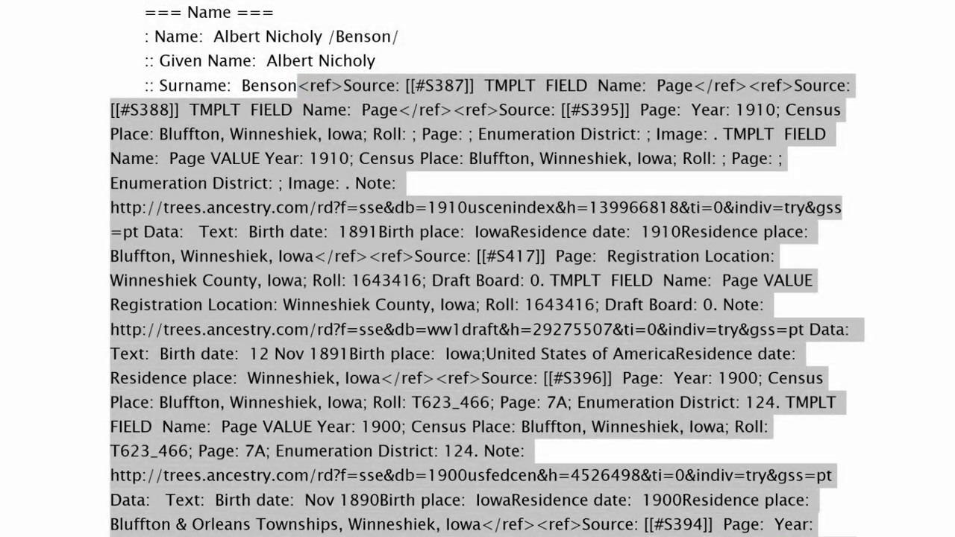
# - Delete the block of imported source text following 'Benson' in the Name section
pyautogui.press('Delete')
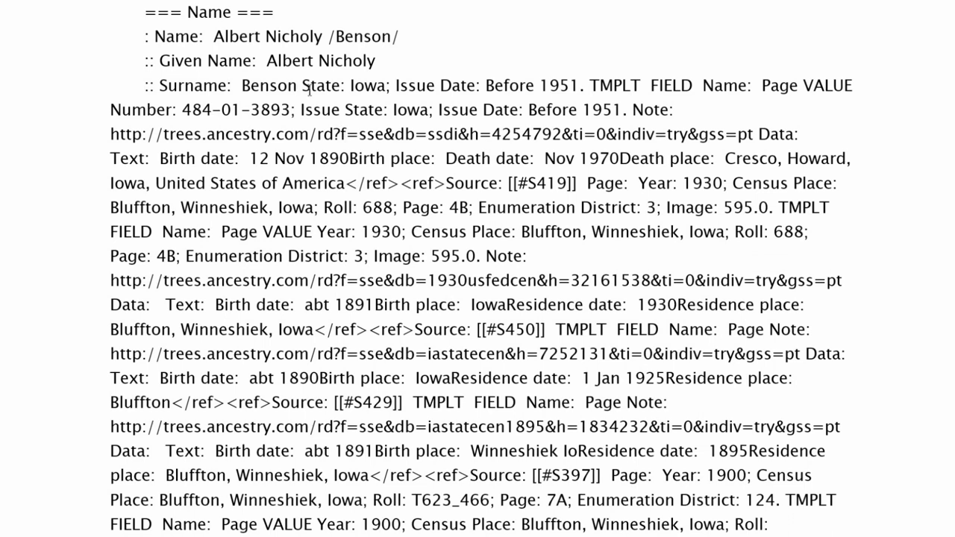
pyautogui.hotkey('shift', 'Down')
pyautogui.hotkey('shift', 'Down')
pyautogui.hotkey('shift', 'Down')
pyautogui.hotkey('shift', 'Down')
pyautogui.hotkey('shift', 'Down')
pyautogui.hotkey('shift', 'Down')
pyautogui.hotkey('shift', 'Down')
pyautogui.hotkey('shift', 'Down')
pyautogui.hotkey('shift', 'Down')
pyautogui.hotkey('shift', 'Down')
pyautogui.hotkey('shift', 'Down')
pyautogui.hotkey('shift', 'Down')
pyautogui.hotkey('shift', 'Down')
pyautogui.hotkey('shift', 'Down')
pyautogui.hotkey('shift', 'Down')
pyautogui.hotkey('shift', 'Down')
pyautogui.hotkey('shift', 'Down')
pyautogui.hotkey('shift', 'Down')
pyautogui.press('Delete')
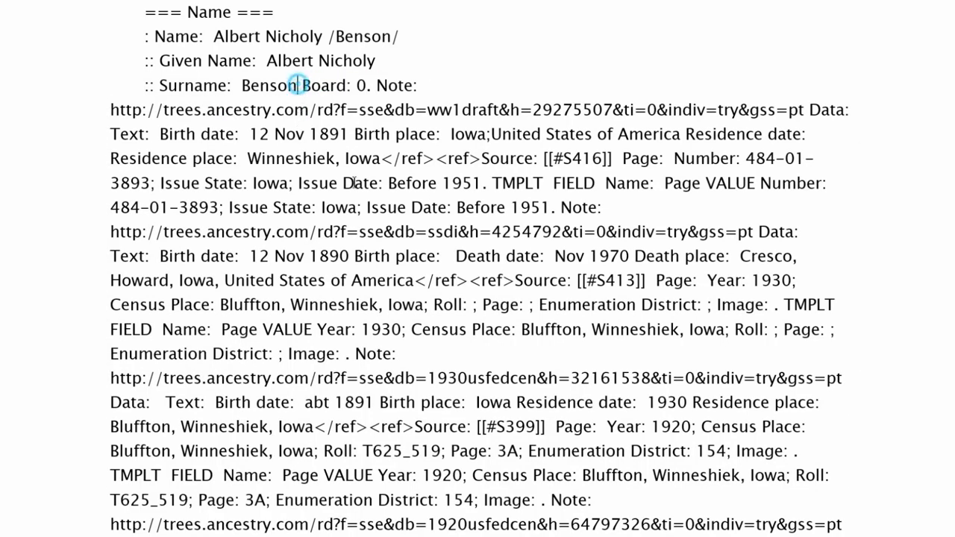
pyautogui.hotkey('shift', 'Down')
pyautogui.hotkey('shift', 'Down')
pyautogui.hotkey('shift', 'Down')
pyautogui.hotkey('shift', 'Down')
pyautogui.hotkey('shift', 'Down')
pyautogui.hotkey('shift', 'Down')
pyautogui.hotkey('shift', 'Down')
pyautogui.hotkey('shift', 'Down')
pyautogui.hotkey('shift', 'Down')
pyautogui.hotkey('shift', 'Down')
pyautogui.hotkey('shift', 'Down')
pyautogui.hotkey('shift', 'Down')
pyautogui.hotkey('shift', 'Down')
pyautogui.hotkey('shift', 'Down')
pyautogui.hotkey('shift', 'Down')
pyautogui.hotkey('shift', 'Down')
pyautogui.hotkey('shift', 'Down')
pyautogui.hotkey('shift', 'Down')
pyautogui.press('Delete')
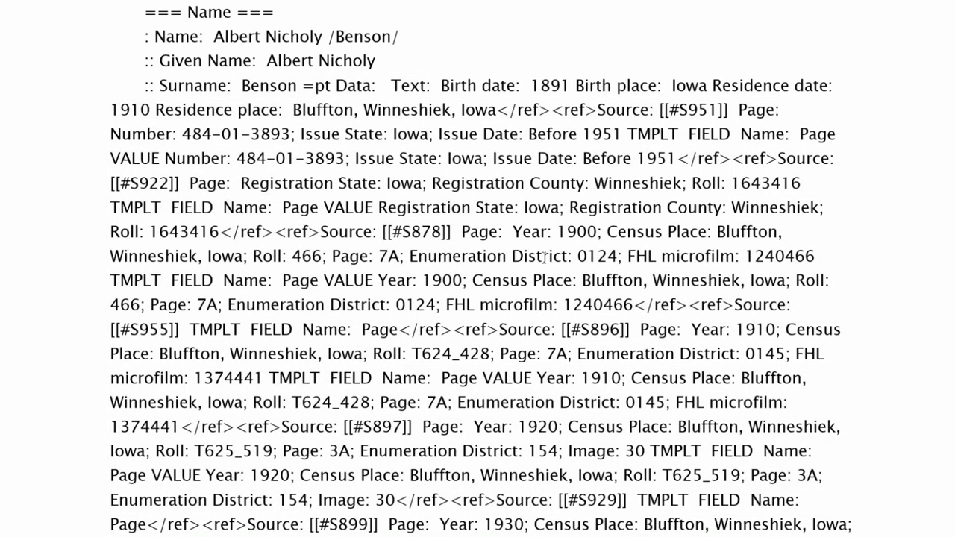
pyautogui.hotkey('shift', 'Down')
pyautogui.hotkey('shift', 'Down')
pyautogui.hotkey('shift', 'Down')
pyautogui.hotkey('shift', 'Down')
pyautogui.hotkey('shift', 'Down')
pyautogui.hotkey('shift', 'Down')
pyautogui.hotkey('shift', 'Down')
pyautogui.hotkey('shift', 'Down')
pyautogui.hotkey('shift', 'Down')
pyautogui.hotkey('shift', 'Down')
pyautogui.hotkey('shift', 'Down')
pyautogui.hotkey('shift', 'Down')
pyautogui.hotkey('shift', 'Down')
pyautogui.hotkey('shift', 'Down')
pyautogui.hotkey('shift', 'Down')
pyautogui.hotkey('shift', 'Down')
pyautogui.hotkey('shift', 'Down')
pyautogui.hotkey('shift', 'Down')
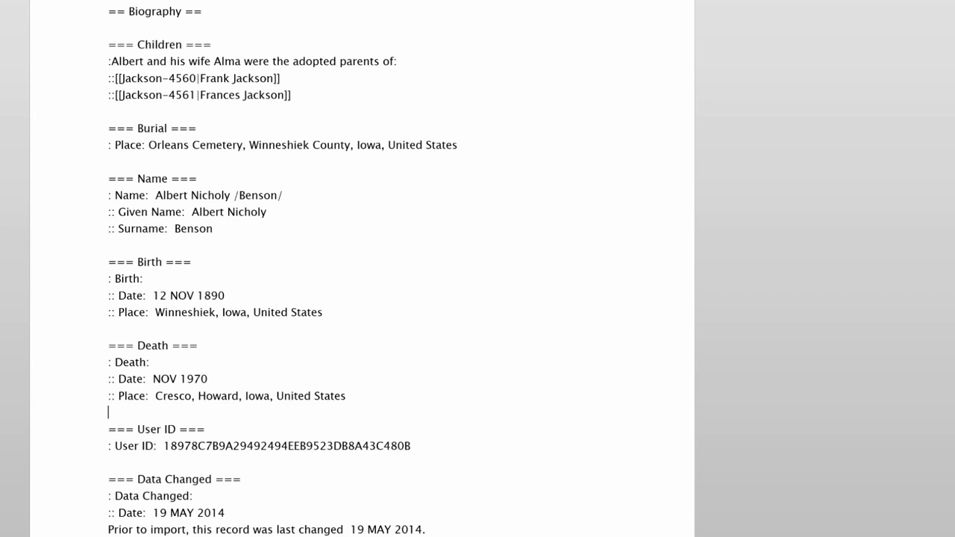
# - Delete the User ID and Data Changed sections
pyautogui.scroll(-7, 362, 268)
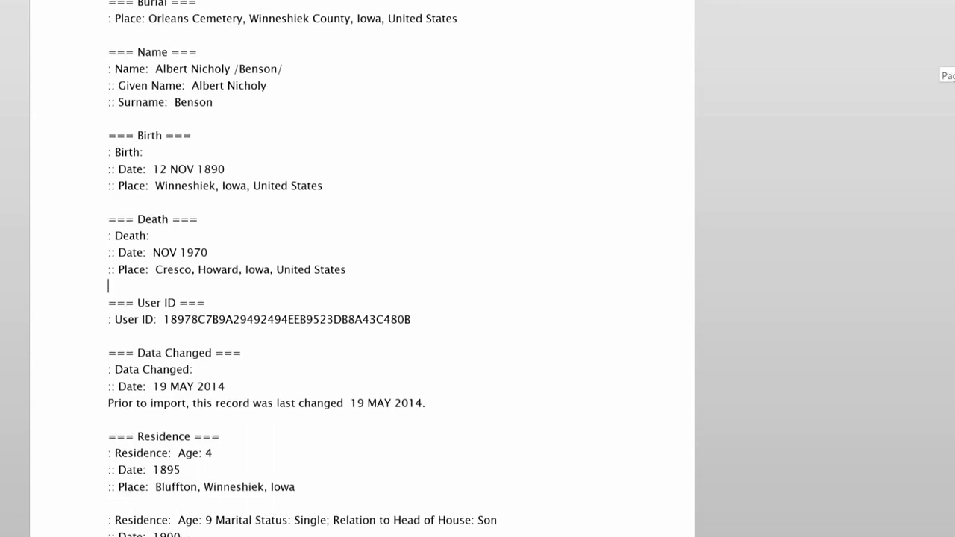
pyautogui.scroll(-1, 362, 269)
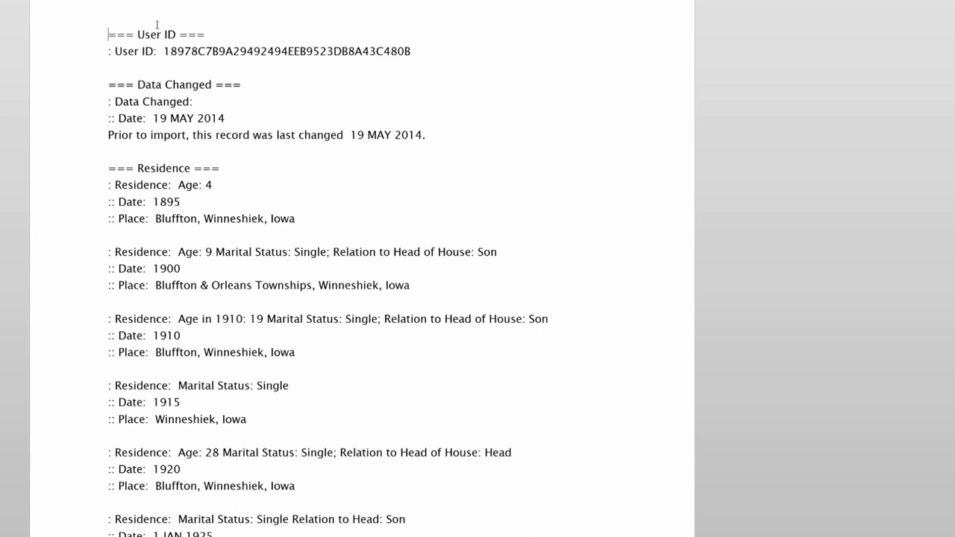
pyautogui.click(109, 33)
pyautogui.moveTo(131, 65); pyautogui.dragTo(450, 151)
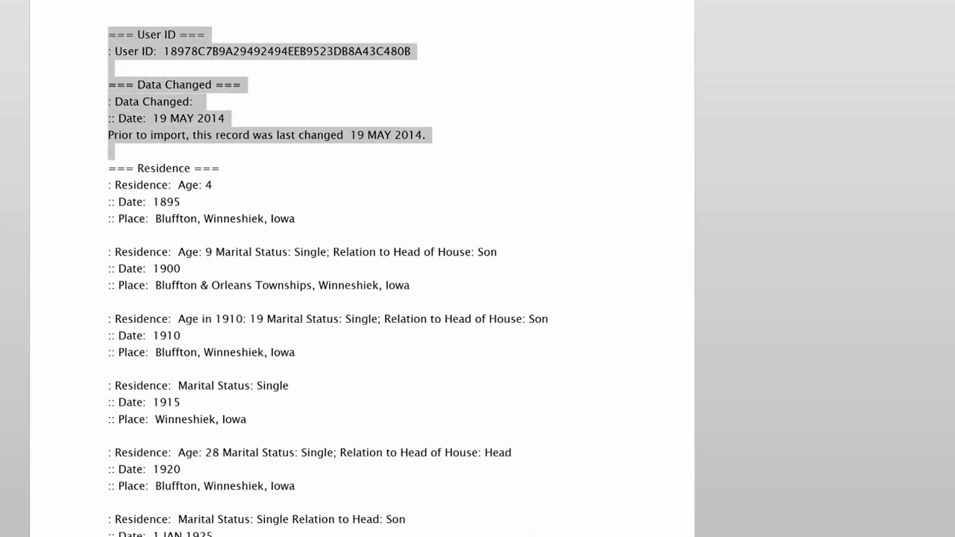
pyautogui.press('Delete')
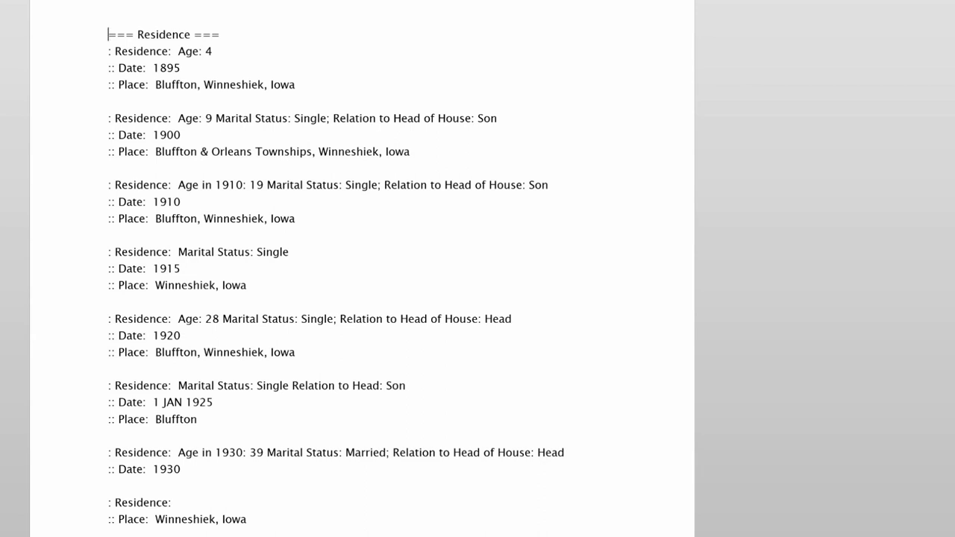
# - Delete the three trailing empty Residence entries and select the 1900 census citation
pyautogui.scroll(-3, 340, 275)
pyautogui.scroll(-2, 339, 274)
pyautogui.hotkey('ctrl', 'shift', 'End')
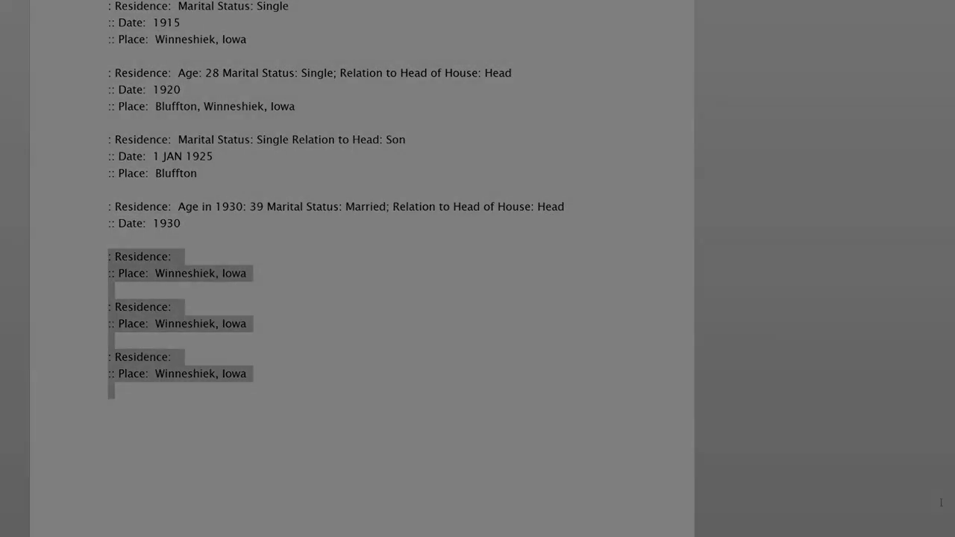
pyautogui.press('Delete')
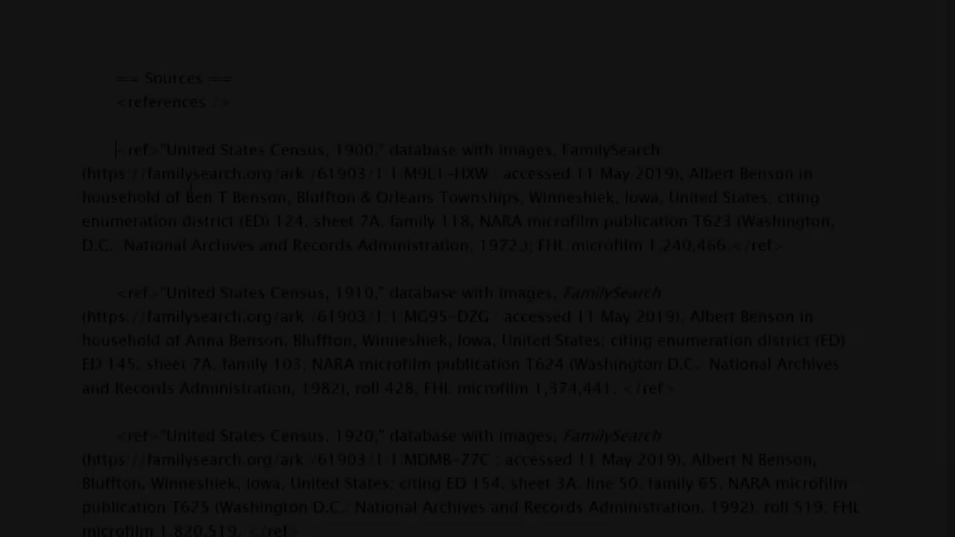
pyautogui.moveTo(116, 149); pyautogui.dragTo(799, 247)
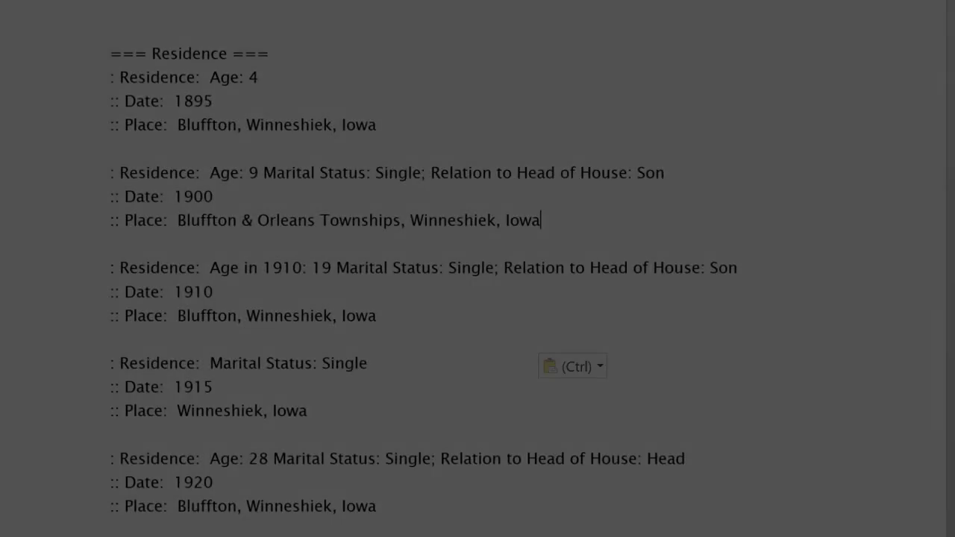
# - Paste the 1900 census citation after the 1900 Residence place and cut it from the sources list
pyautogui.write('<ref>"United States Census, 1900," database with images, FamilySearch (https://familysearch.org/ark:/61903/1:1:M9L1-HXW : accessed 11 May 2019), Albert Benson in household of Ben T Benson, Bluffton & Orleans Townships, Winneshiek, Iowa, United States; citing enumeration district (ED) 124, sheet 7A, family 118, NARA microfilm publication T623 (Washington, D.C.: National Archives and Records Administration, 1972.); FHL microfilm 1,240,466.</ref>')
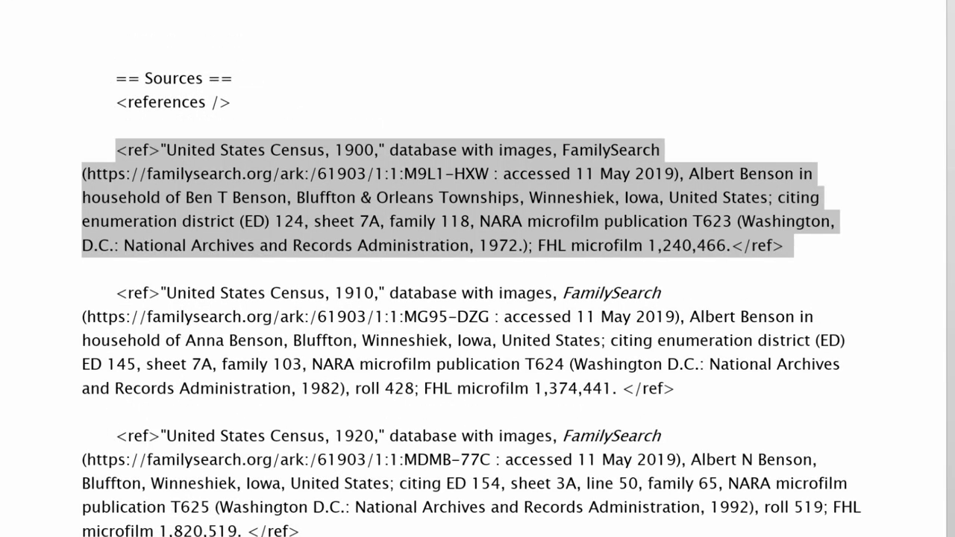
pyautogui.hotkey('ctrl', 'x')
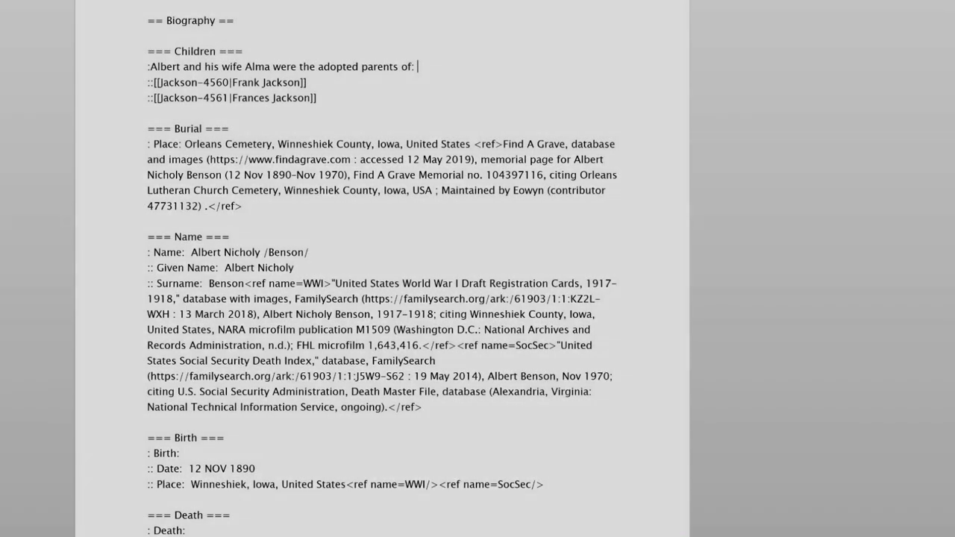
pyautogui.scroll(-10, 382, 269)
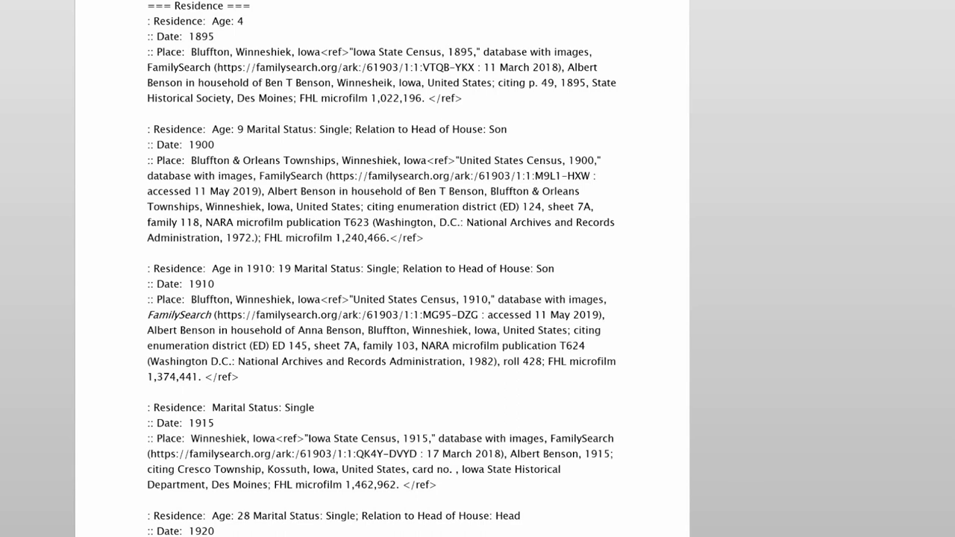
pyautogui.scroll(-10, 382, 268)
pyautogui.scroll(-10, 382, 269)
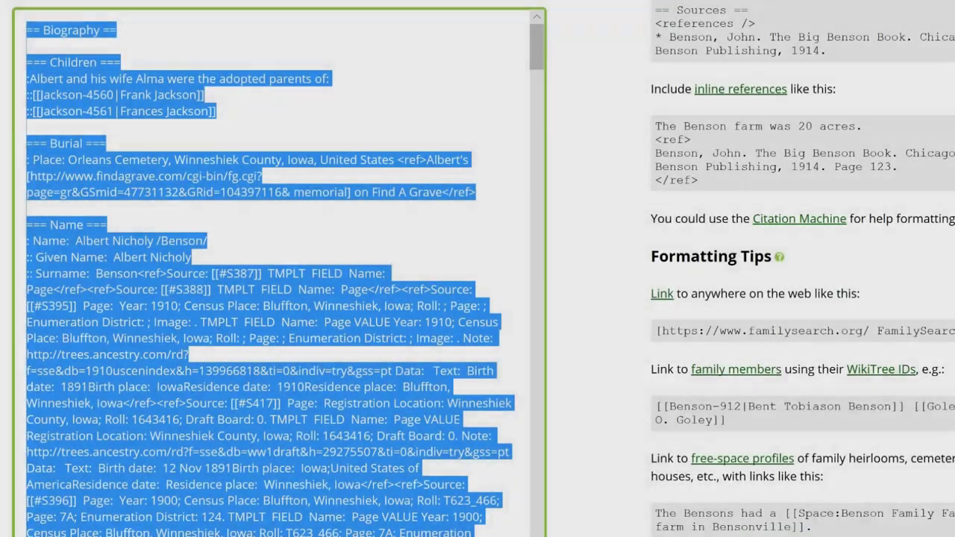
# - Replace the old WikiTree biography text with the cleaned, inline-cited version from Word
pyautogui.press('Delete')
pyautogui.hotkey('ctrl', 'v')
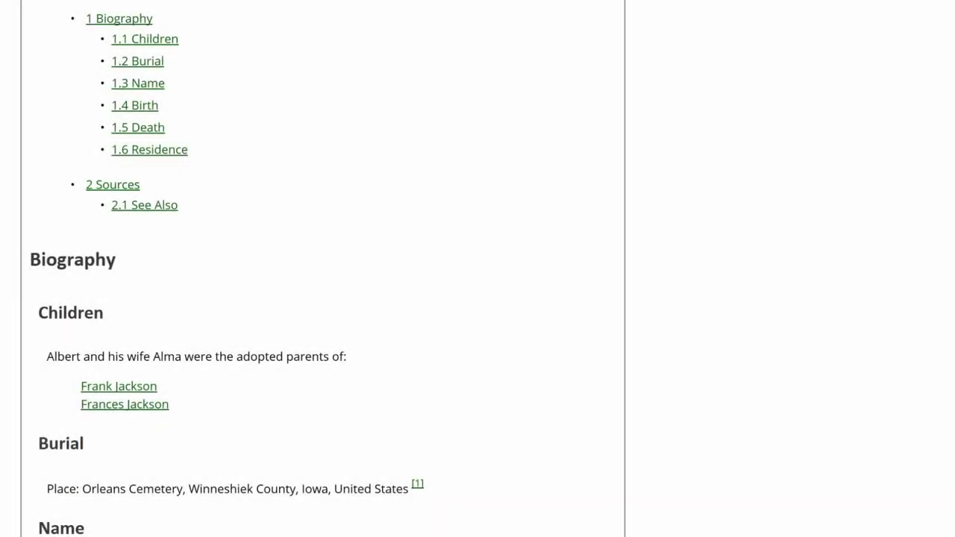
# - Scroll through the biography preview to check its footnotes and numbered Sources list
pyautogui.scroll(-5, 322, 269)
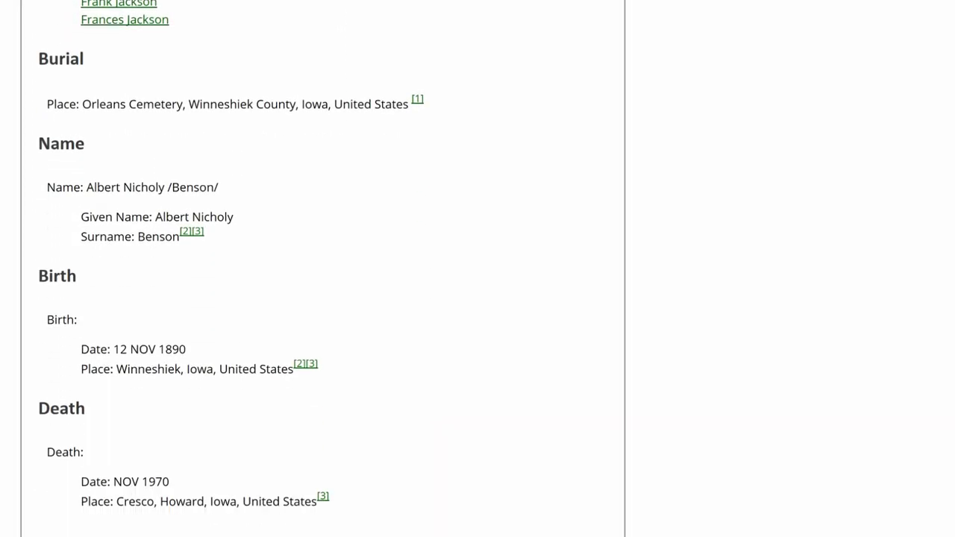
pyautogui.scroll(-8, 322, 269)
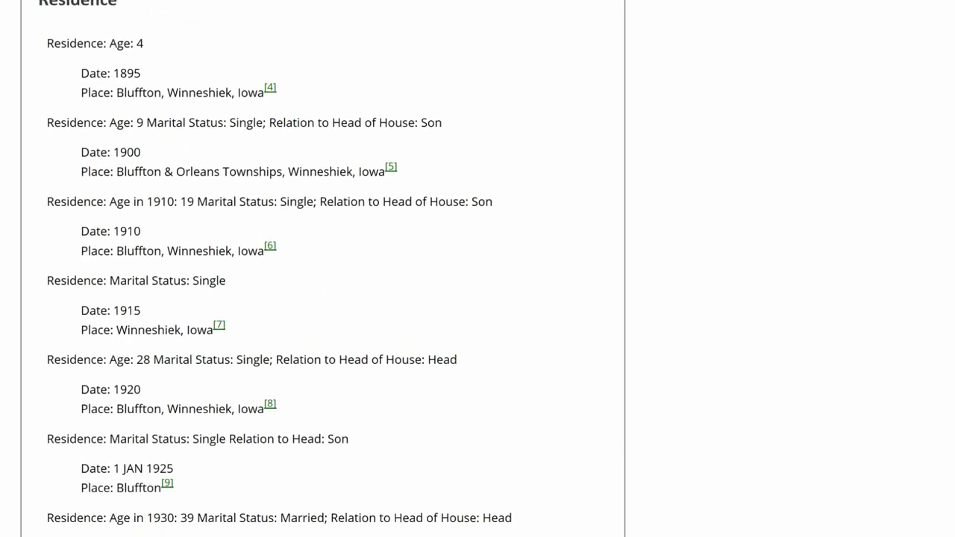
pyautogui.scroll(-8, 323, 269)
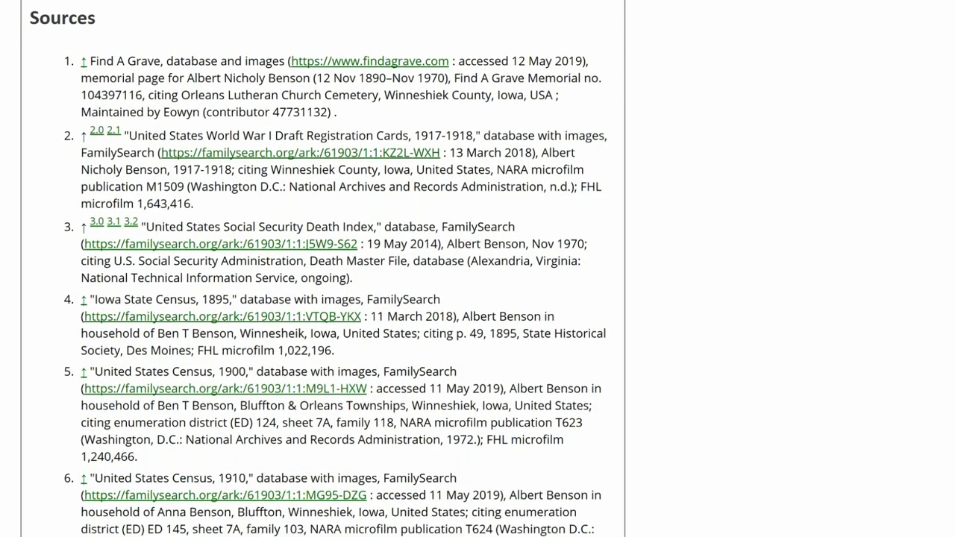
pyautogui.scroll(-10, 322, 269)
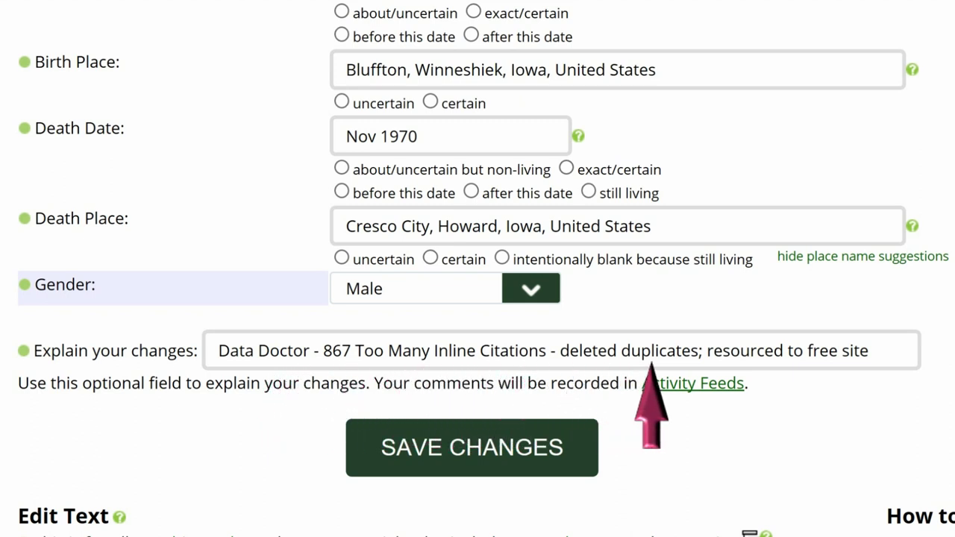
# - Save the profile edits with the '867 Too Many Inline Citations' edit summary
pyautogui.click(486, 462)
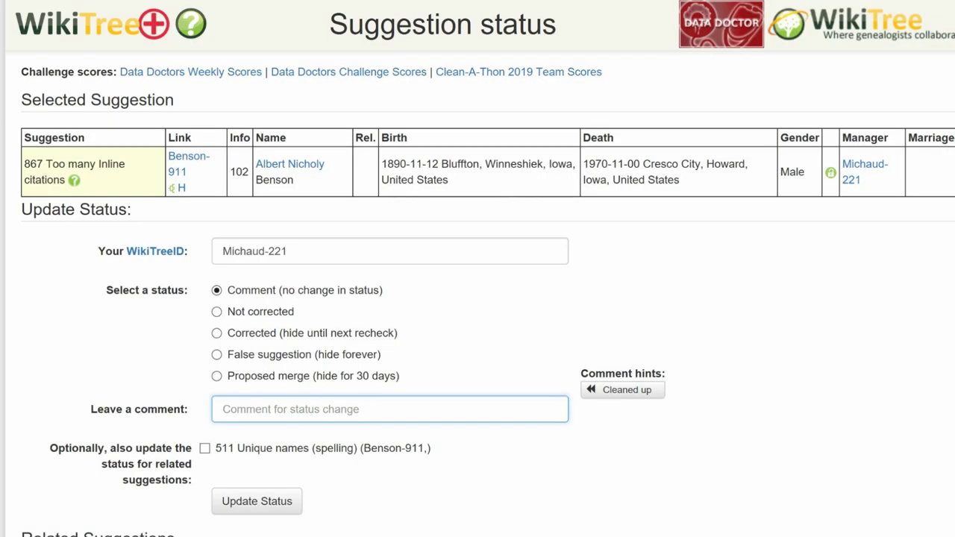
# - Mark suggestion 867 Corrected, commenting 'Significant cleanup of references and condensing of sources.'
pyautogui.click(395, 408)
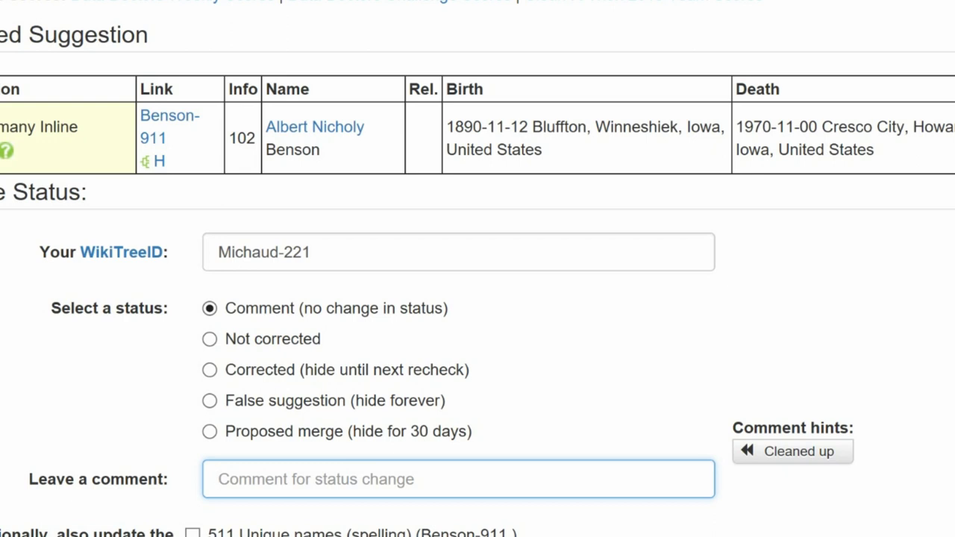
pyautogui.click(210, 370)
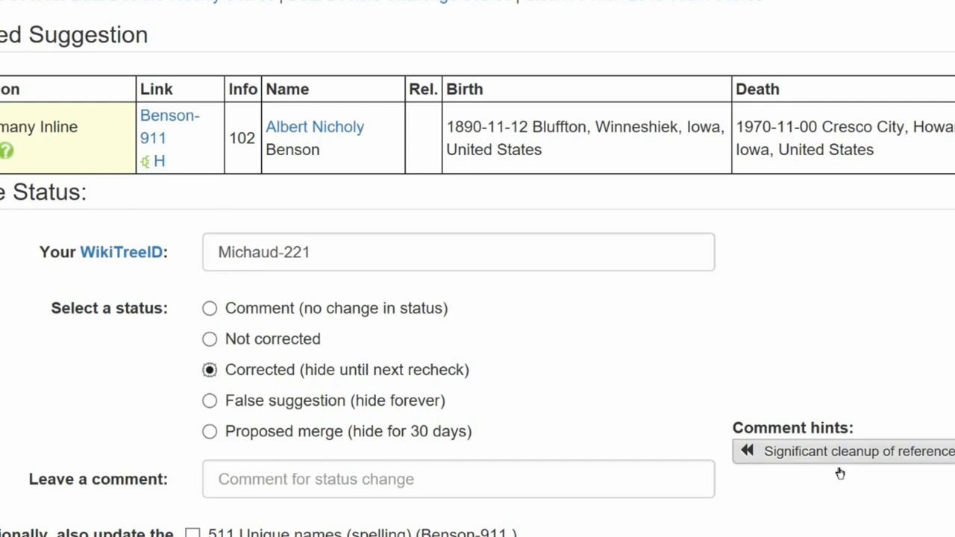
pyautogui.click(650, 396)
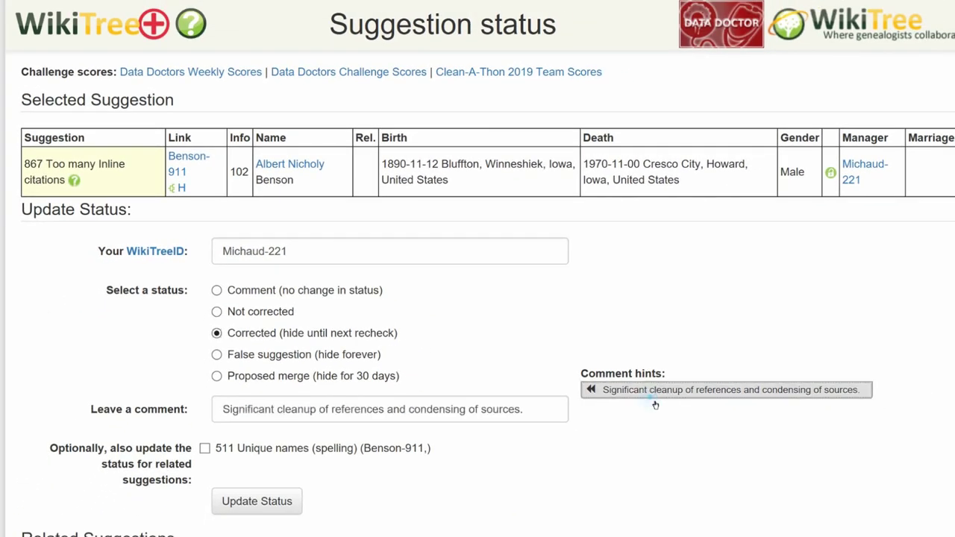
pyautogui.click(281, 505)
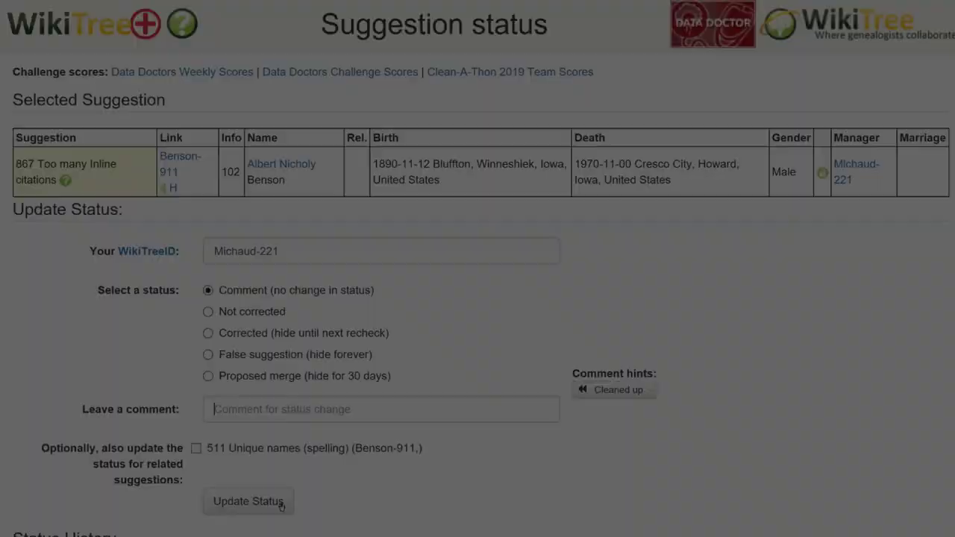